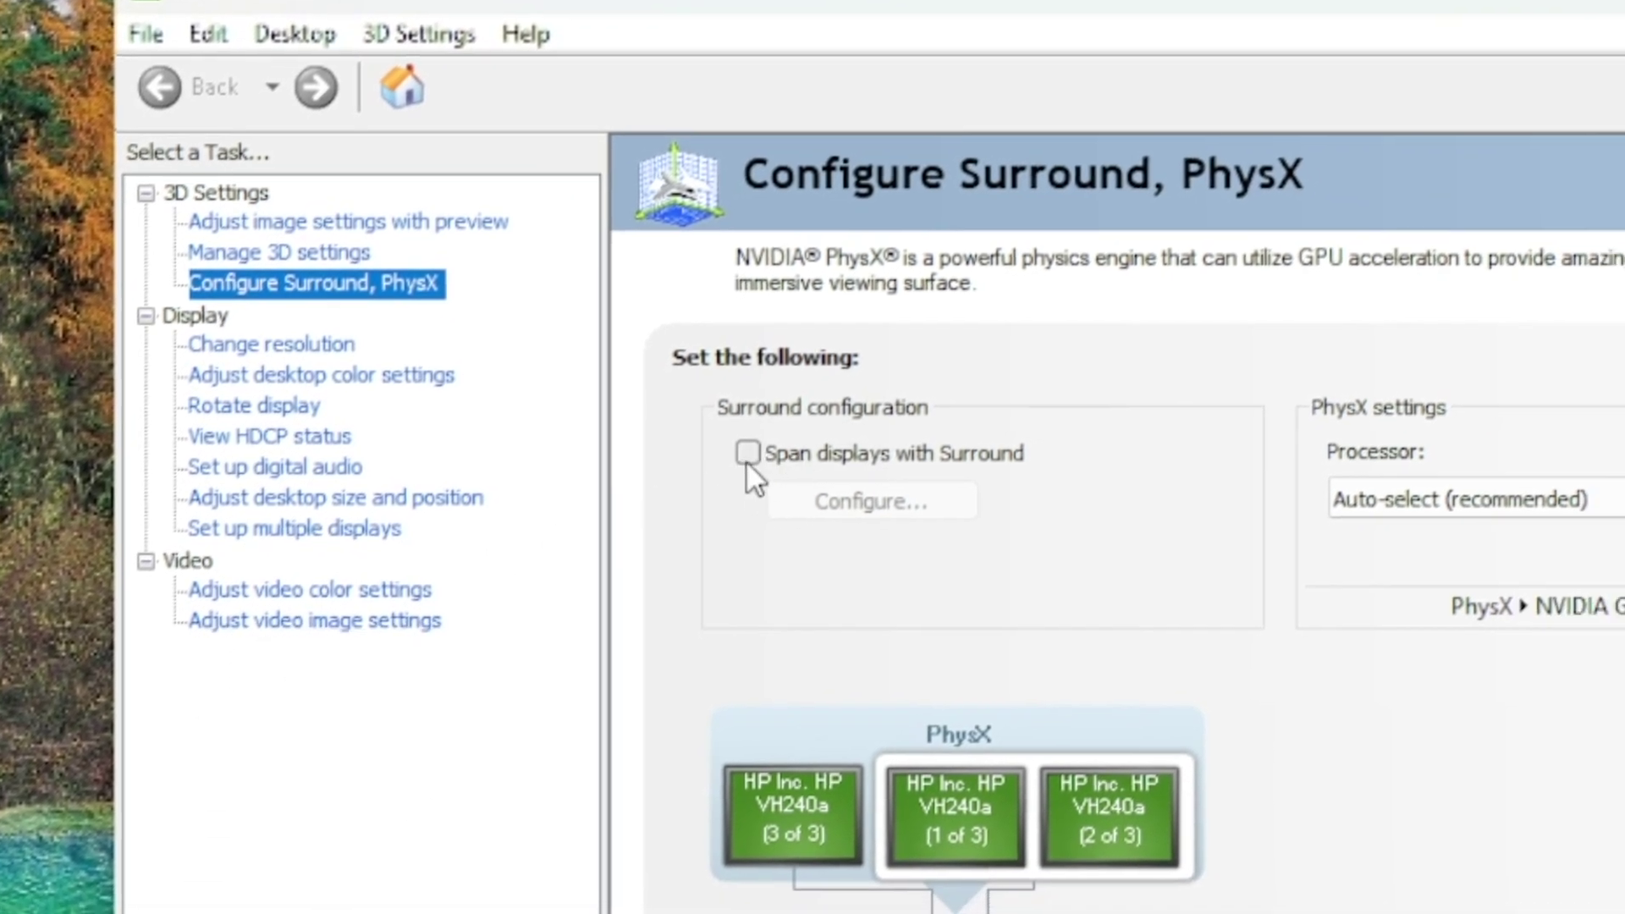
Step: Tick Span displays with Surround to combine the three monitors into one 5760x1080 surface
click(746, 453)
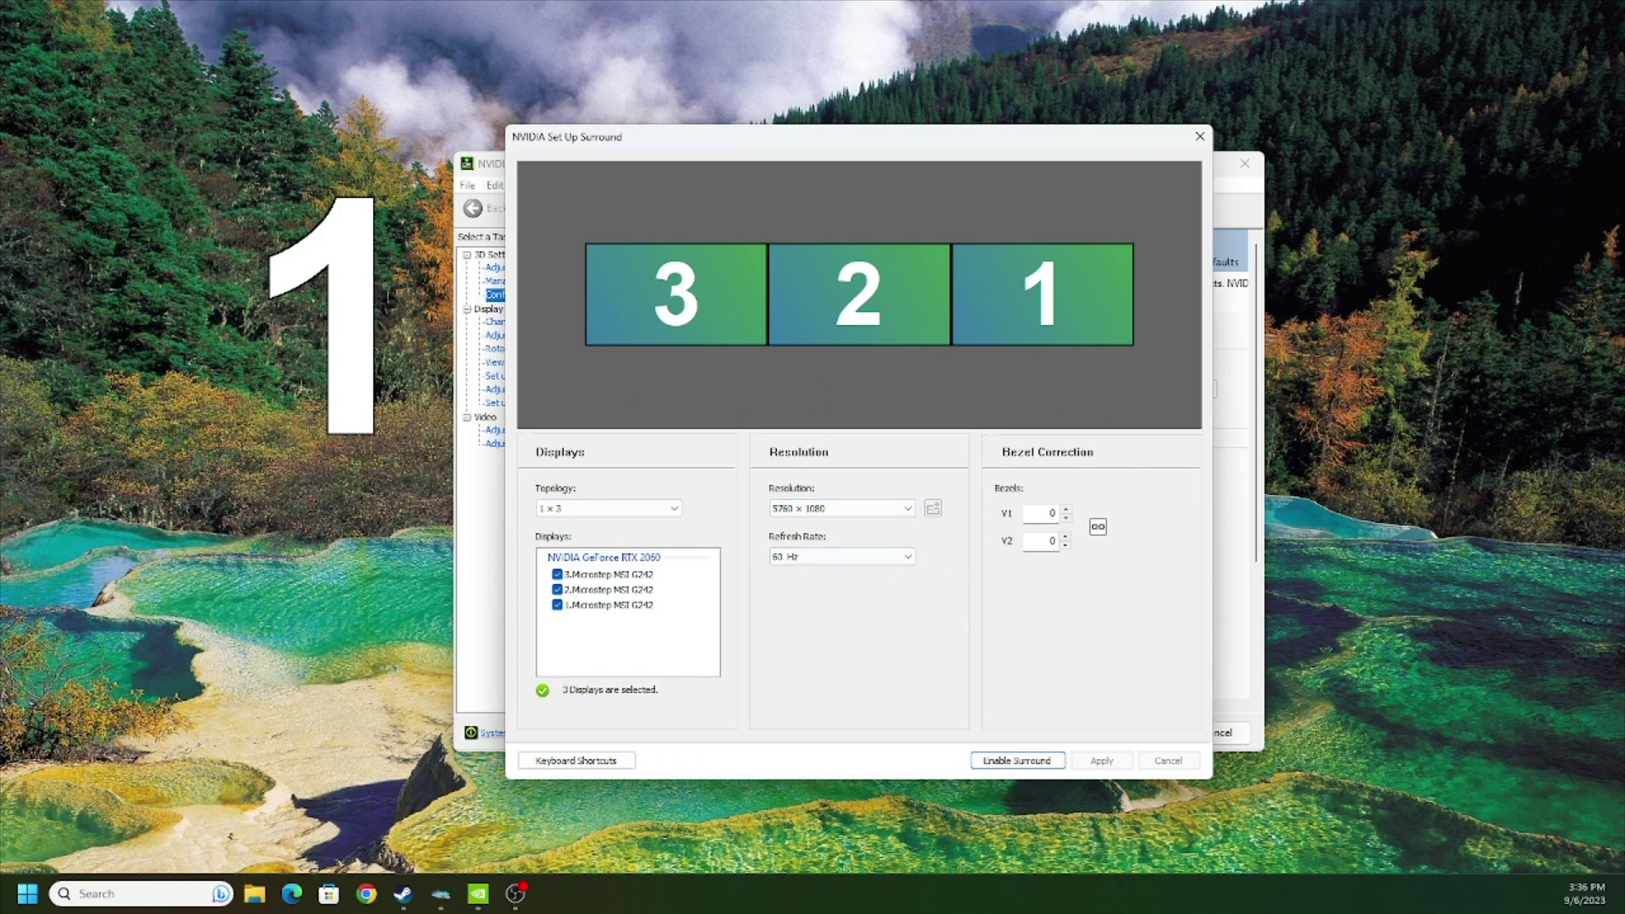
Step: Move display 1 to the left of display 2 to match the physical monitor order
drag(1054, 308, 866, 312)
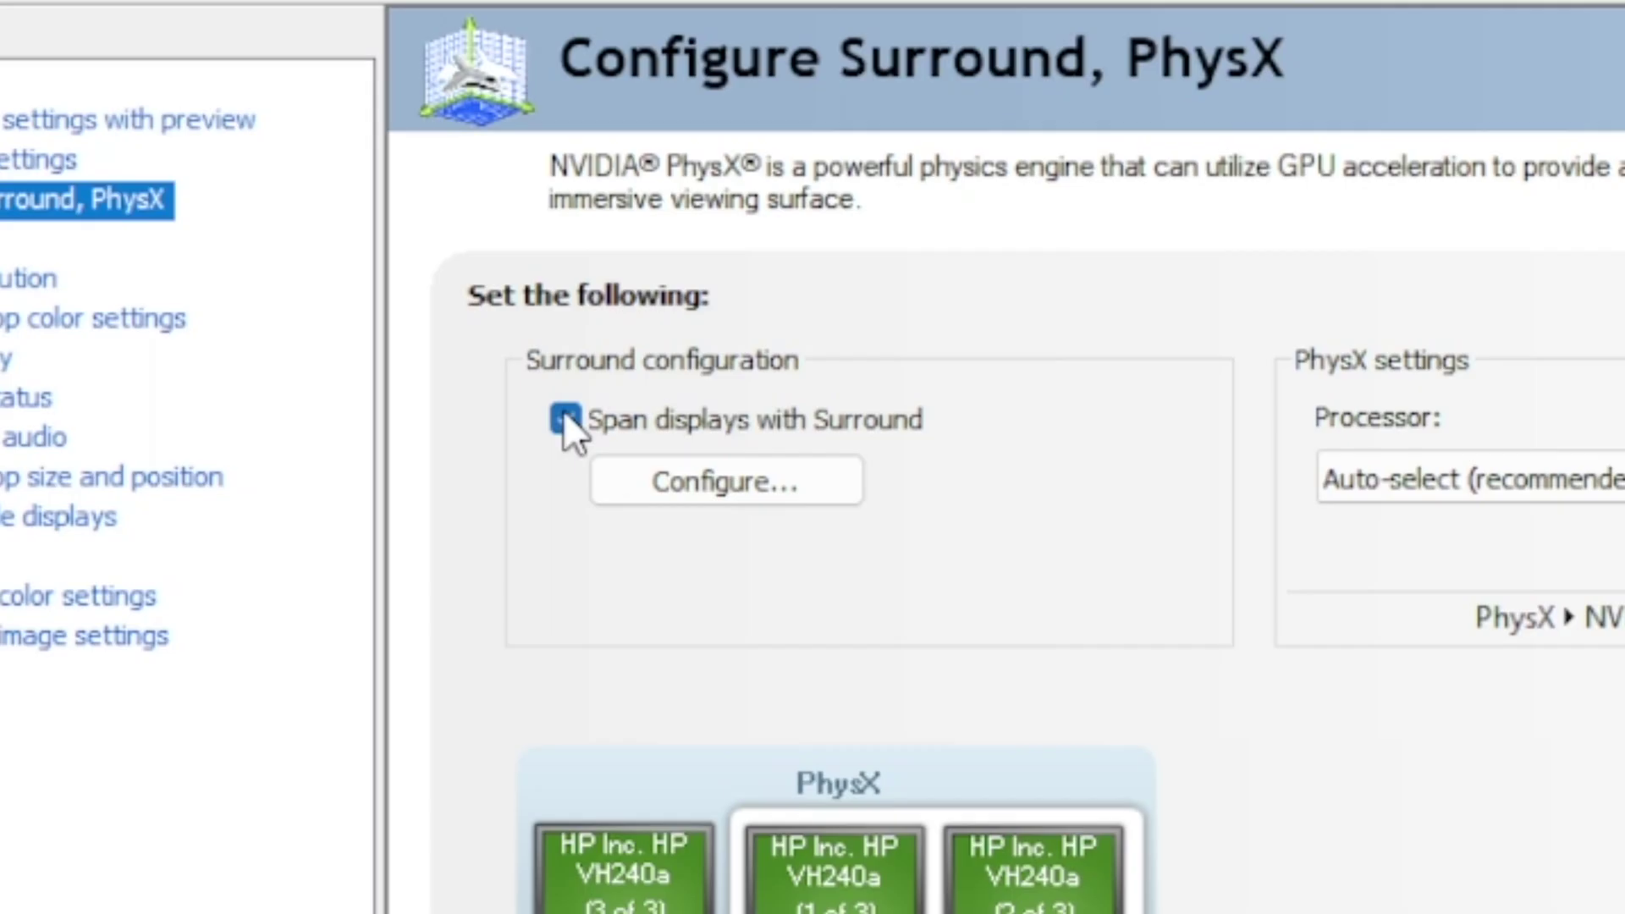
Step: Untick Span displays with Surround so the three HP VH240a monitors become separate screens
click(563, 418)
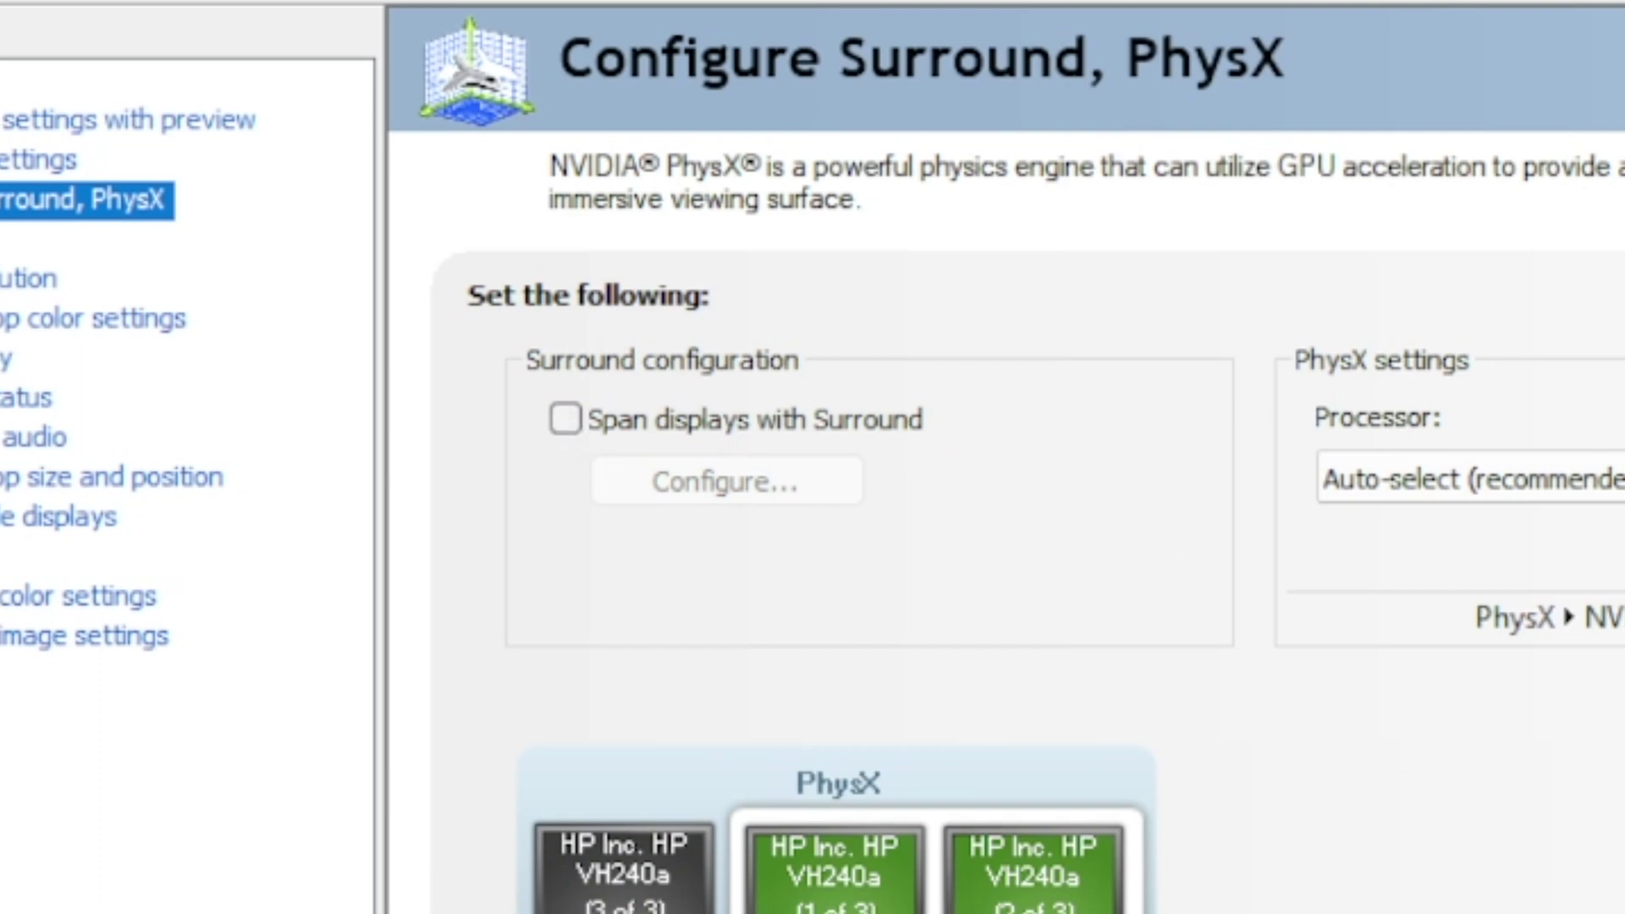